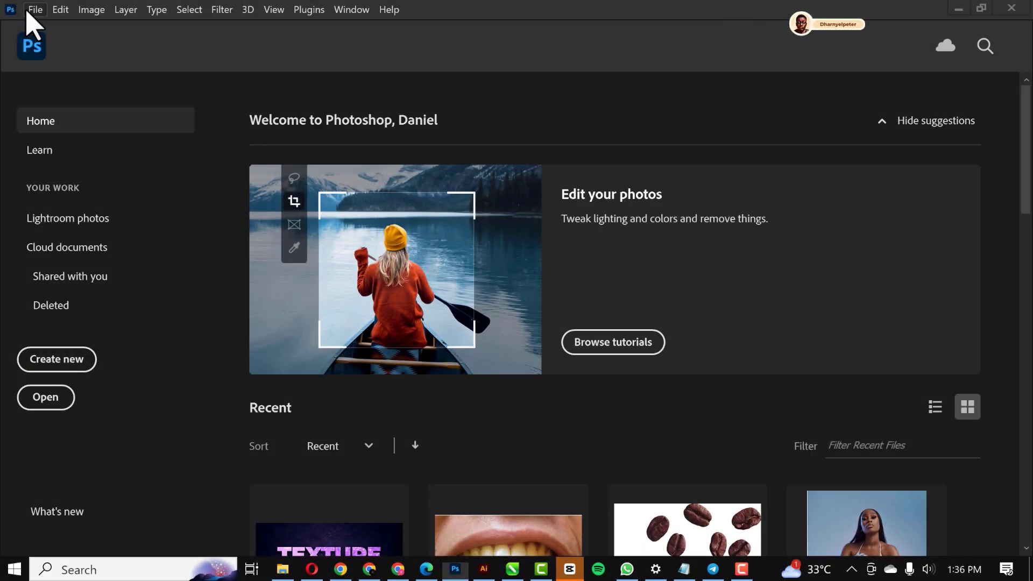
Step: Enter new document settings: 1920×1080 px, 300 ppi, RGB colour, named 'grain effect'
click(29, 12)
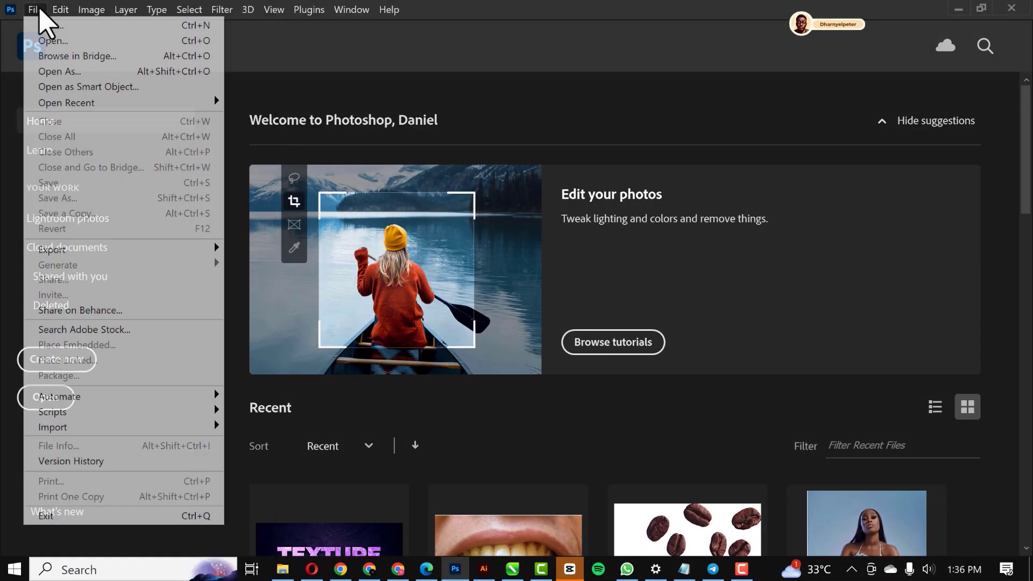
key(Escape)
key(ctrl+n)
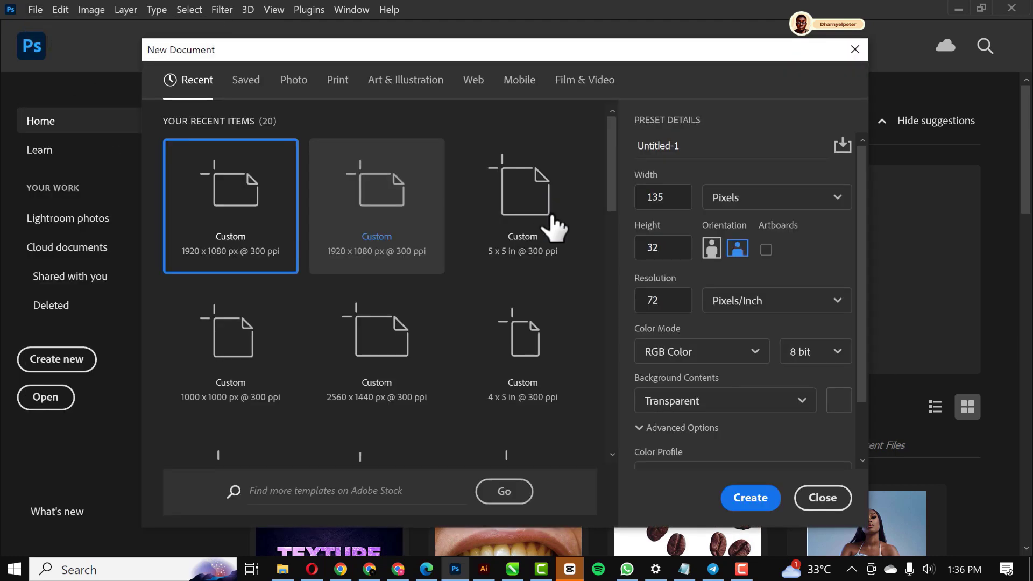
double_click(680, 200)
text(1)
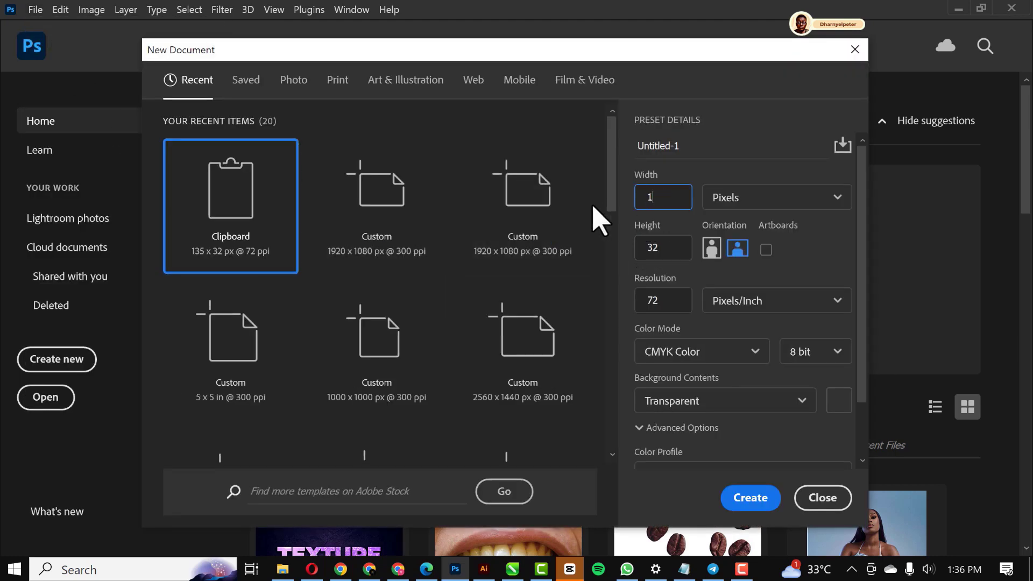
key(Return)
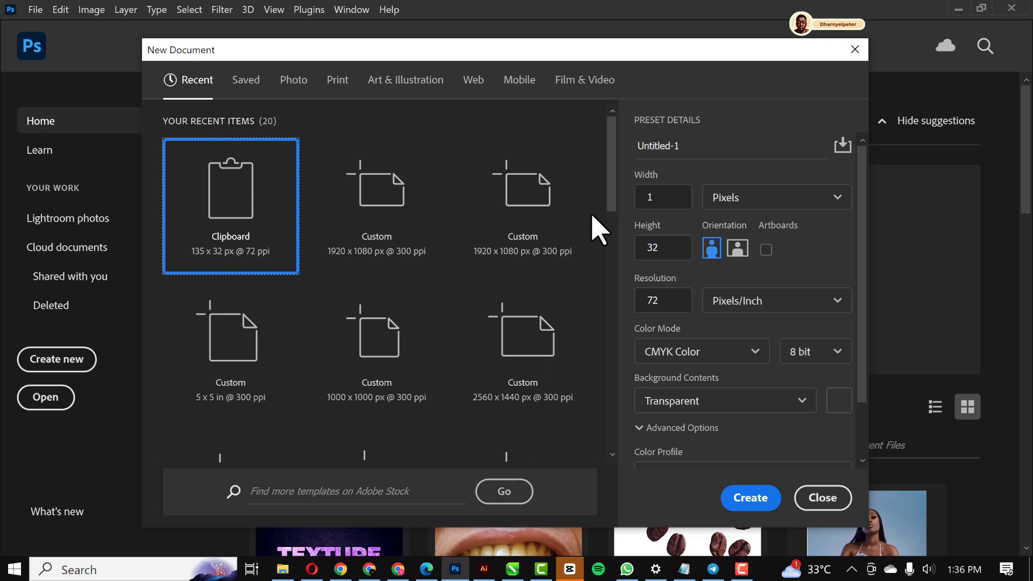
click(667, 203)
text(920)
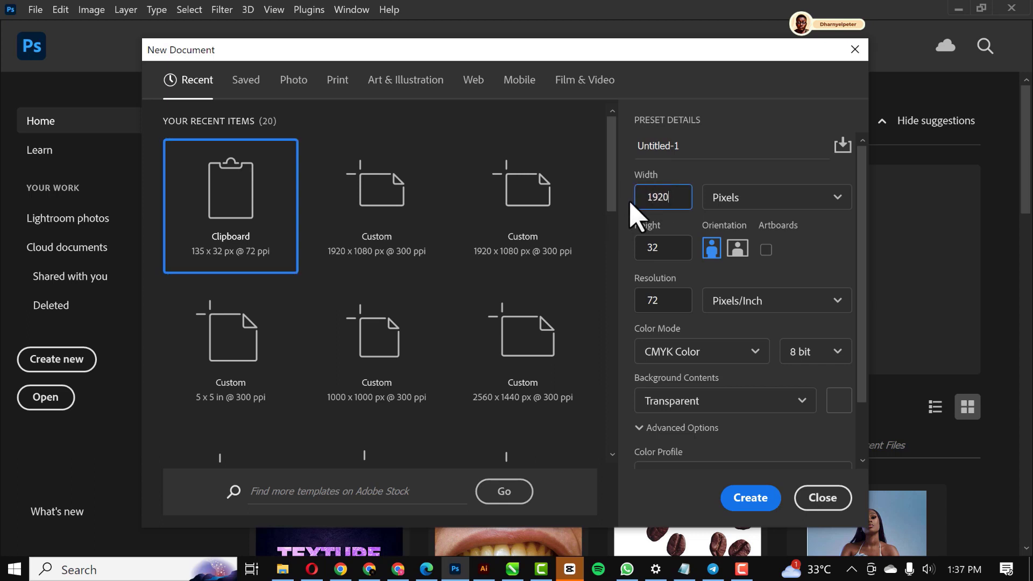
double_click(672, 247)
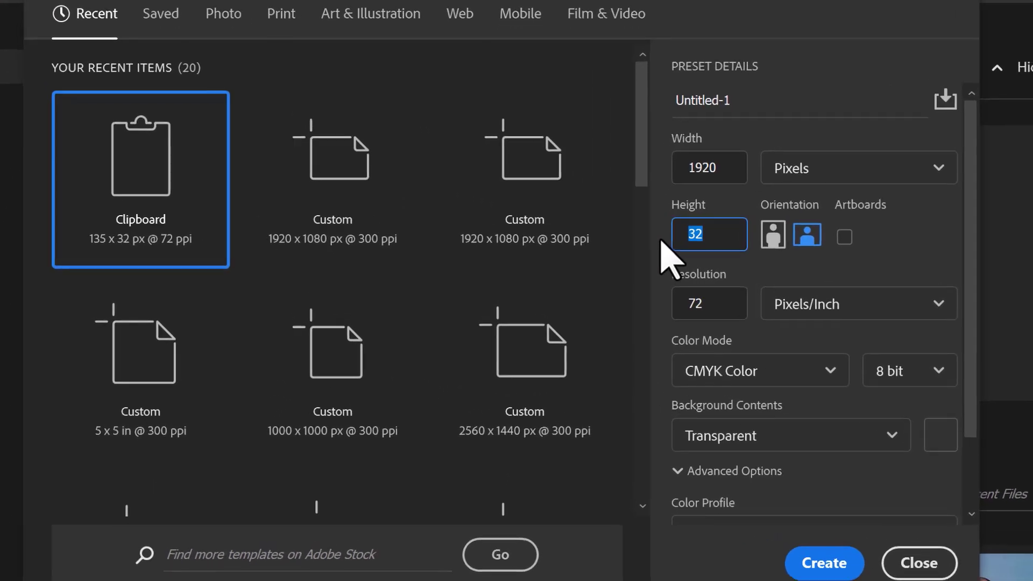
text(1080)
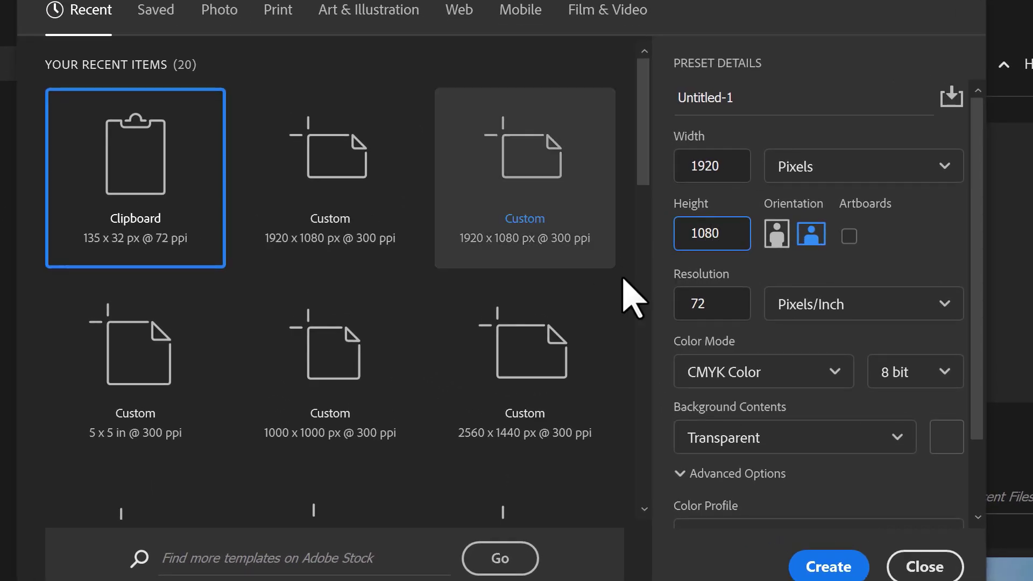
double_click(718, 301)
text(3)
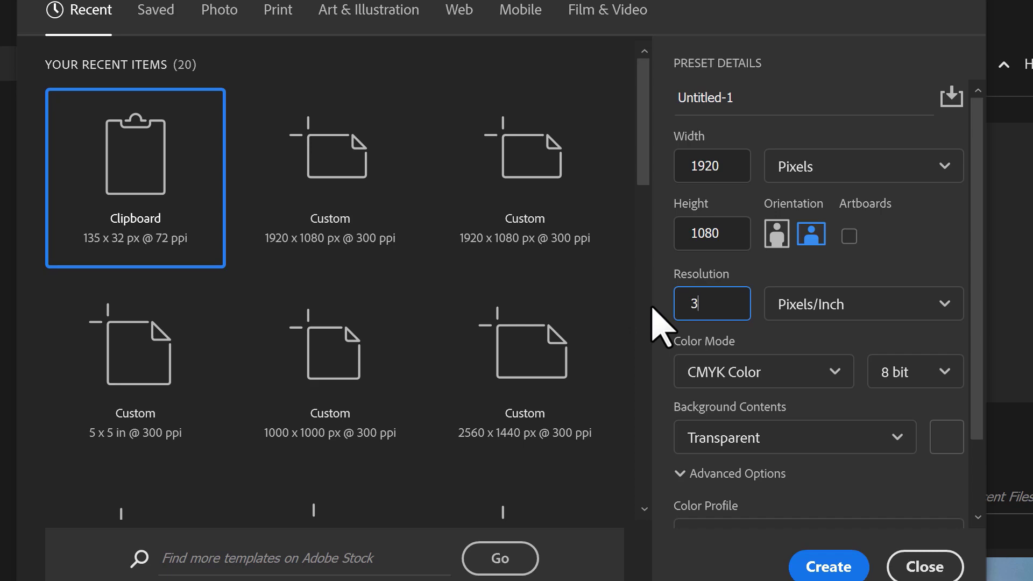
text(00)
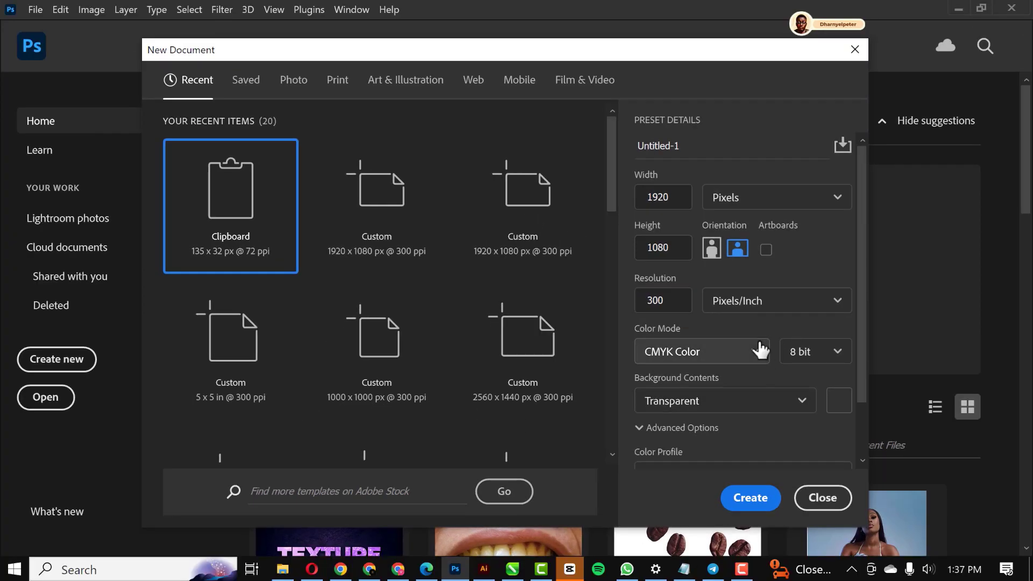
click(760, 348)
click(694, 435)
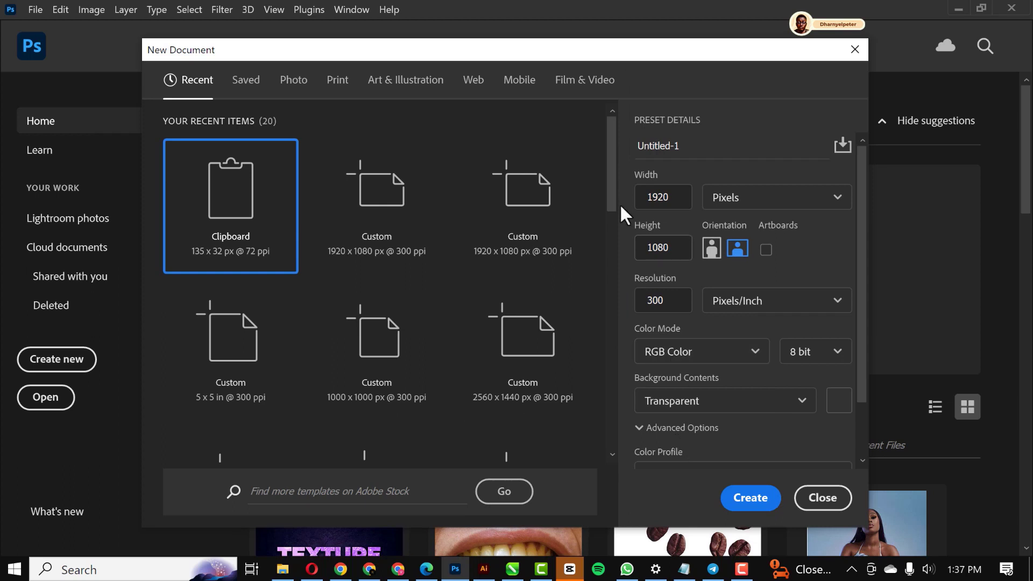
scroll(741, 328, down, 2)
scroll(715, 236, up, 2)
drag(703, 154, 576, 162)
text(grain effect)
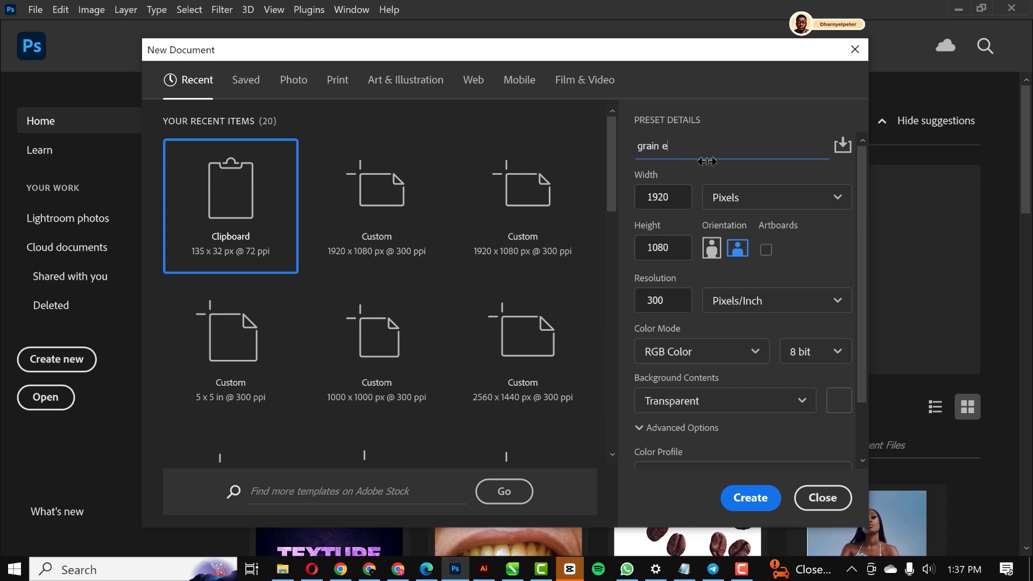
Step: Create the document, fit it to the window, and add a #ffffff solid colour fill layer
click(738, 495)
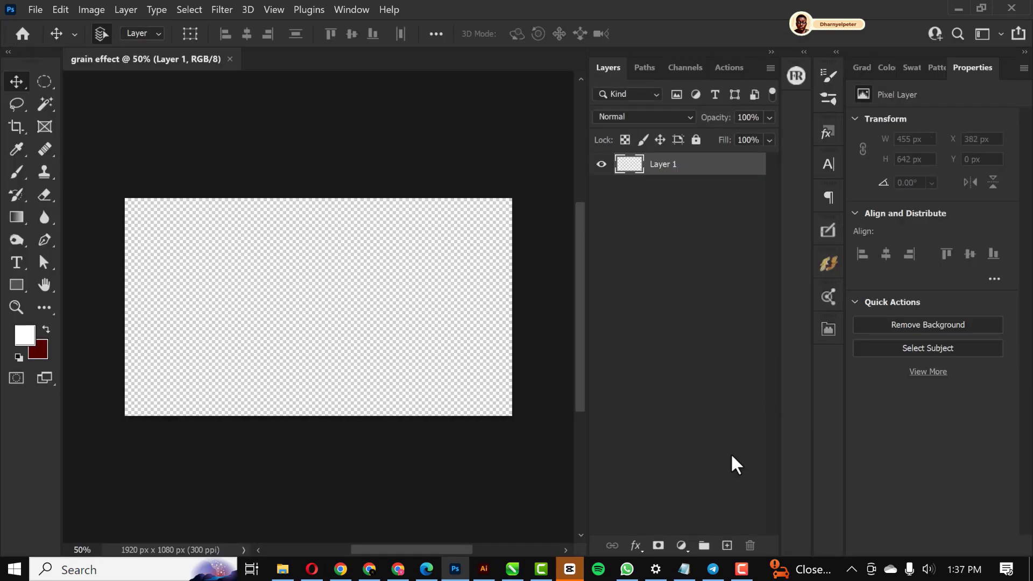
key(ctrl+0)
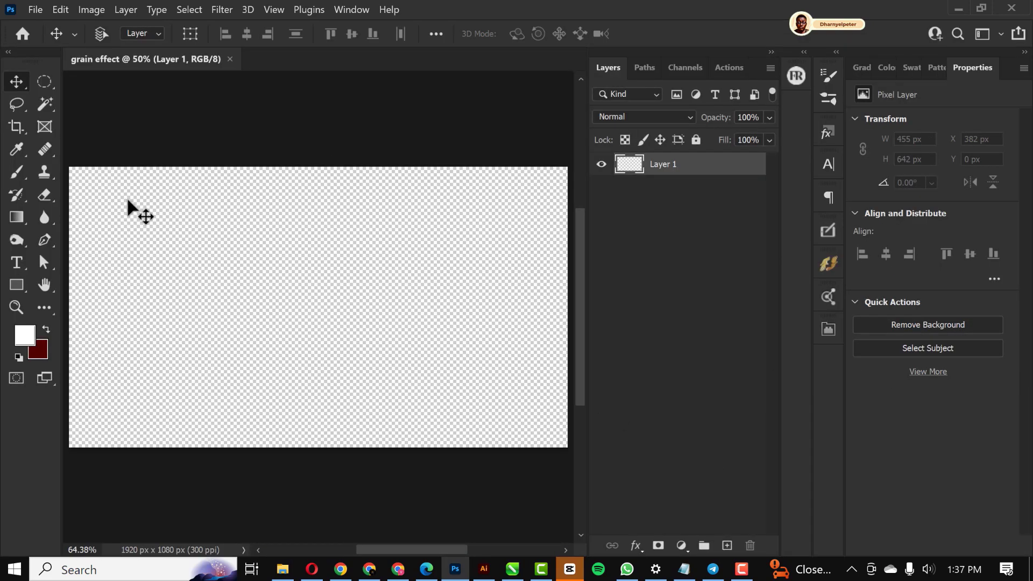
click(680, 546)
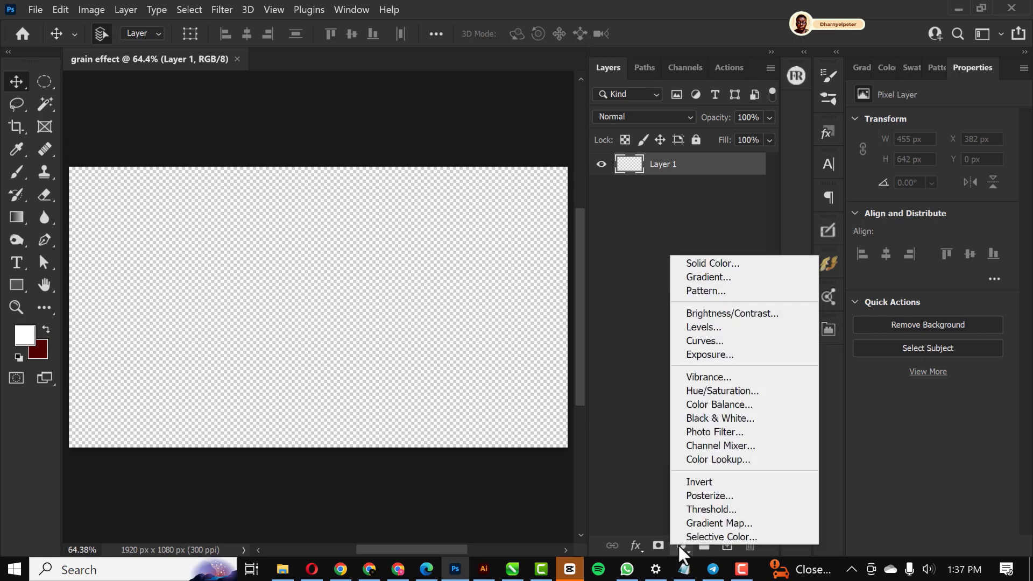
click(727, 264)
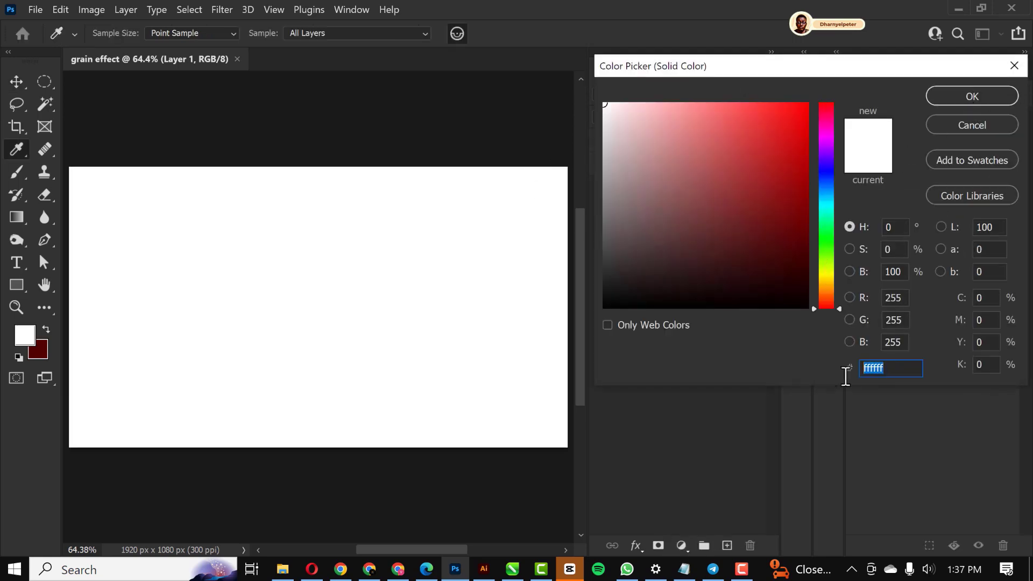
click(973, 97)
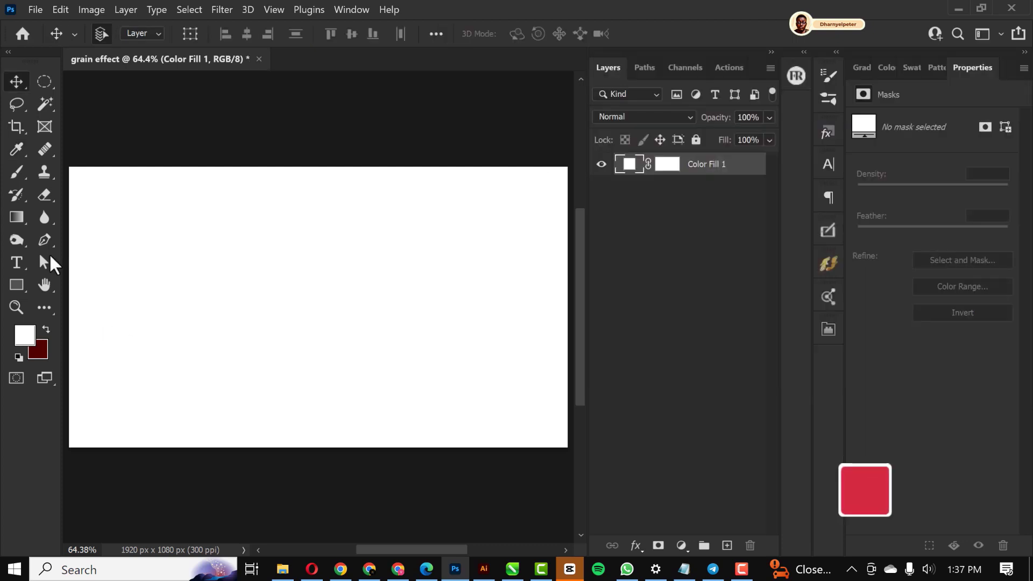
Step: Add a WORK text layer in black Montserrat Black Italic on the canvas
click(16, 263)
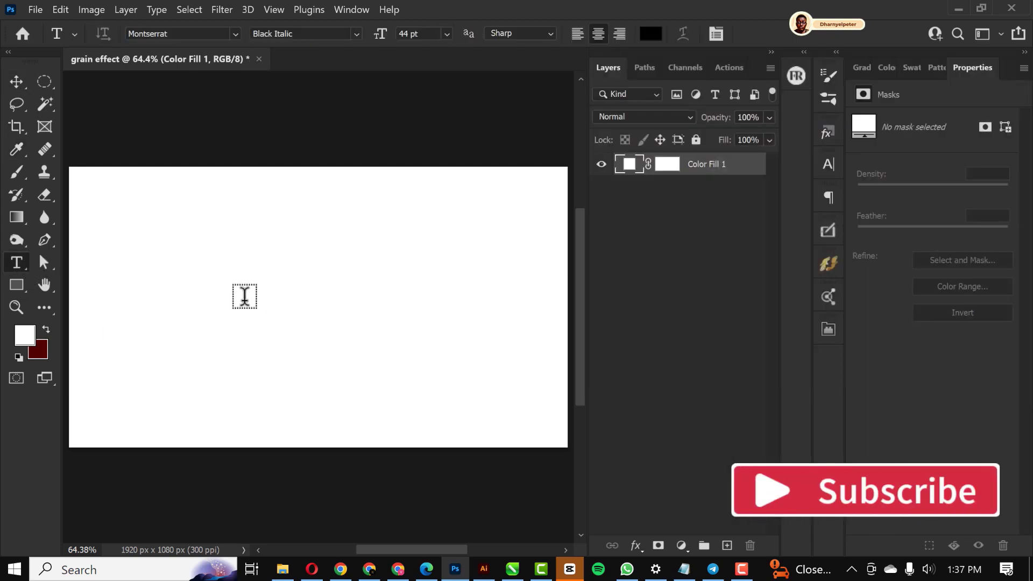
click(242, 297)
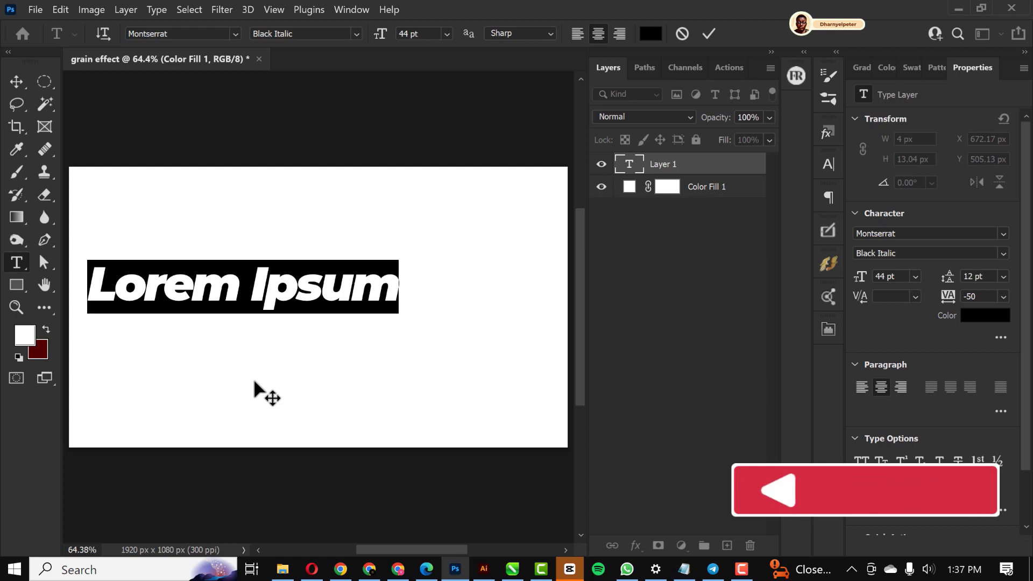
text(WORK)
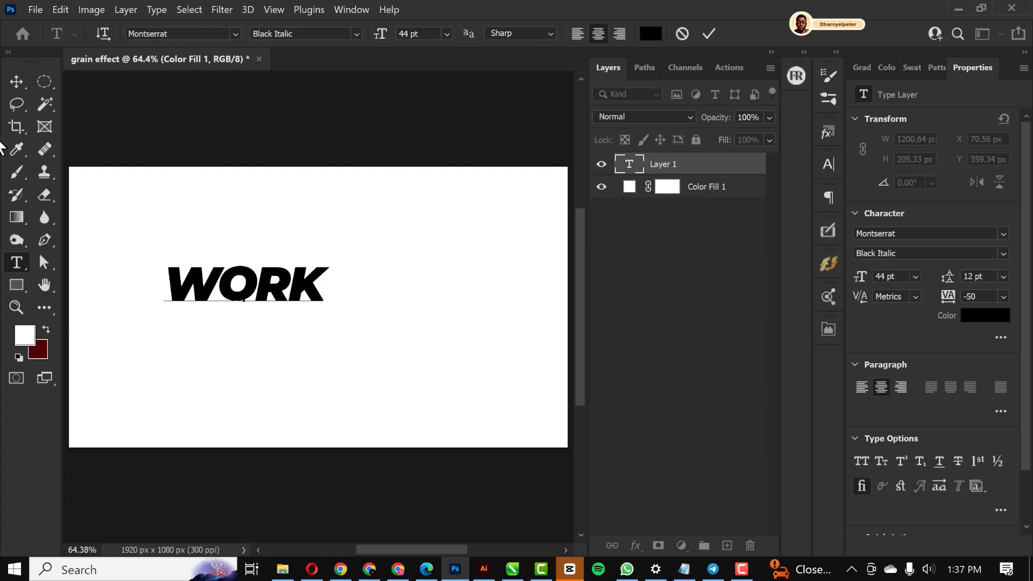
click(16, 82)
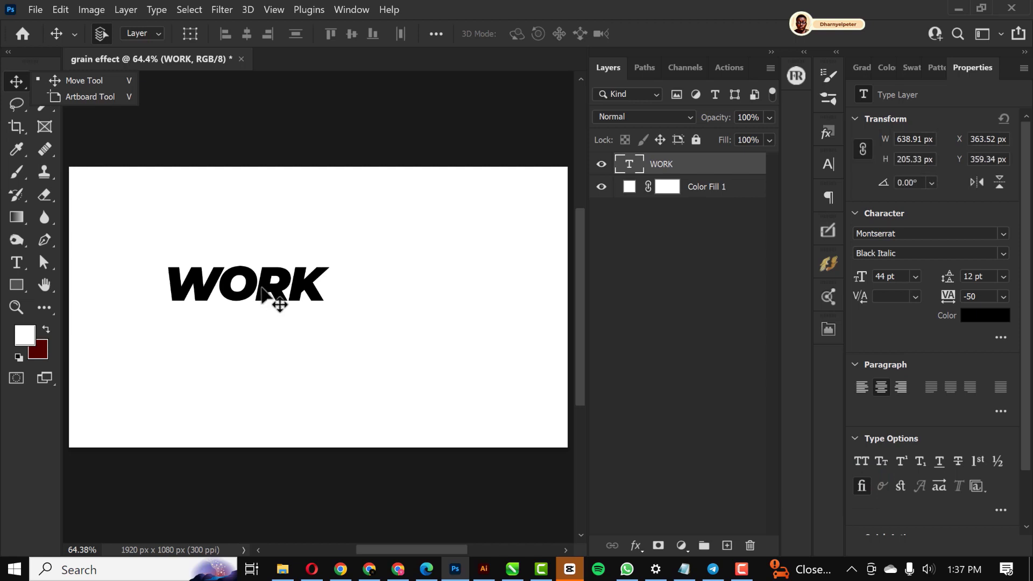
Step: Move WORK right and down, then scale it to about double width
drag(274, 297, 335, 315)
key(ctrl+t)
drag(401, 335, 496, 387)
key(ctrl+z)
drag(402, 336, 527, 376)
key(Return)
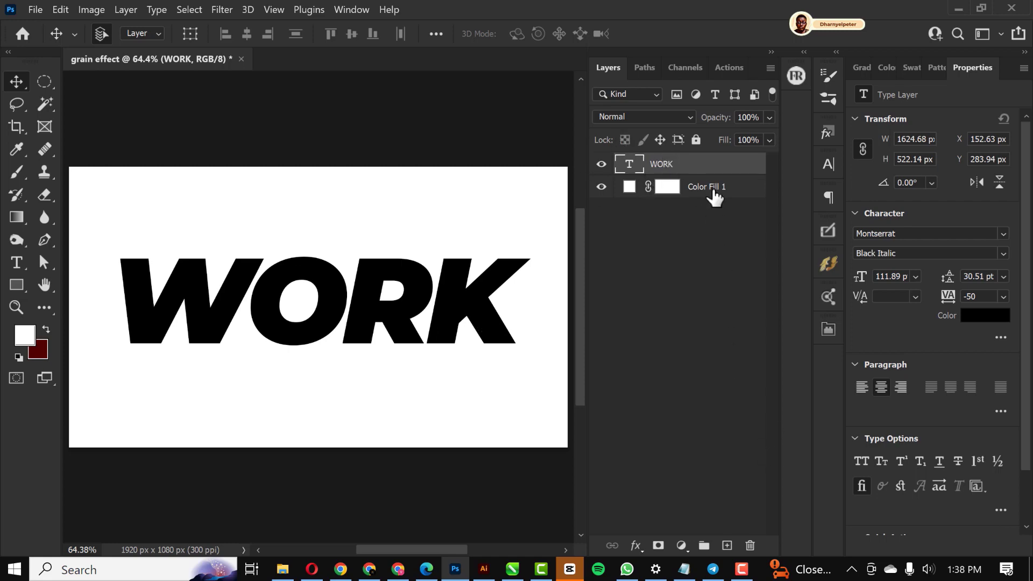
Step: Convert the WORK layer to a smart object and set its blend mode to Dissolve
right_click(699, 174)
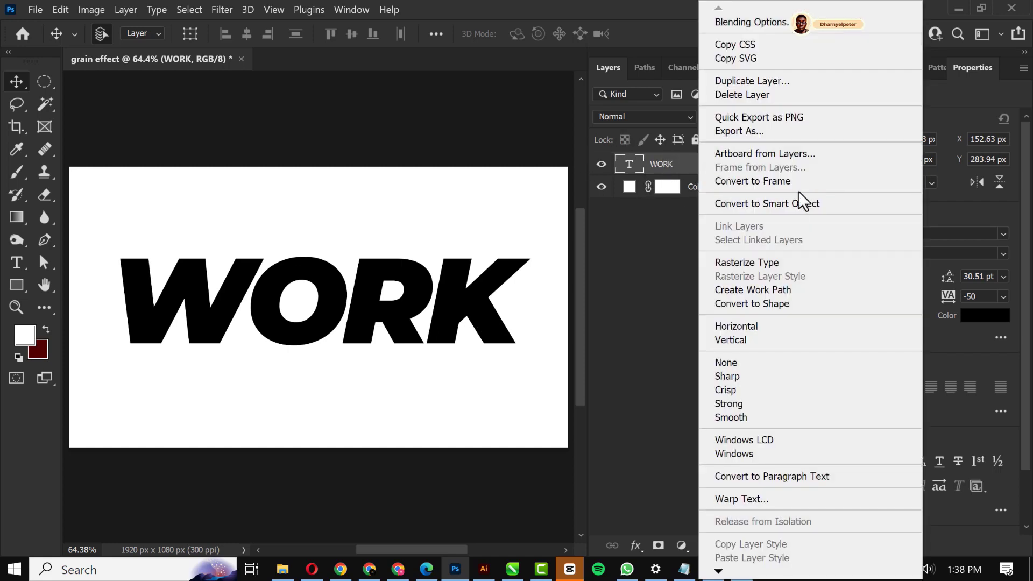
click(802, 204)
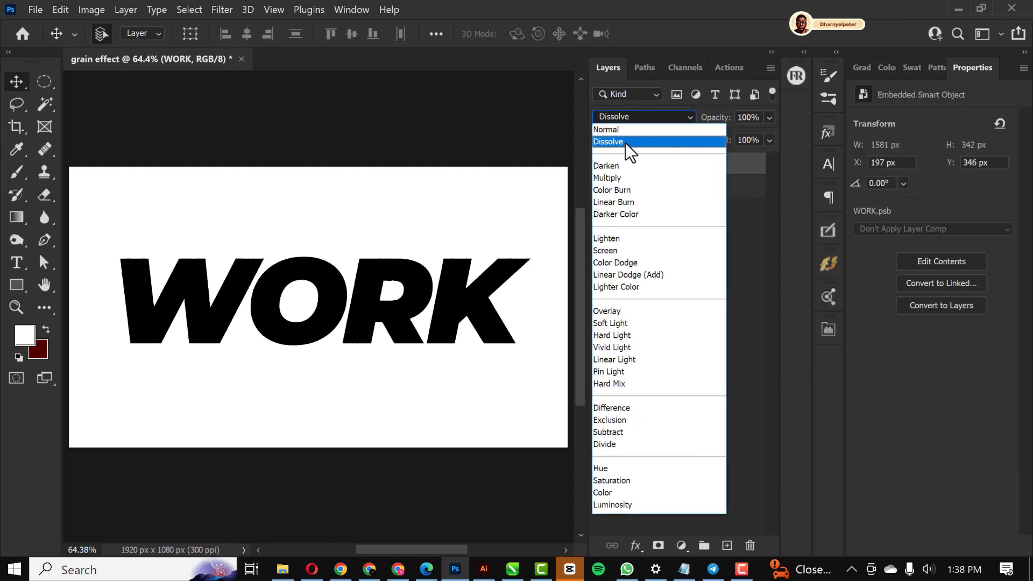
click(629, 143)
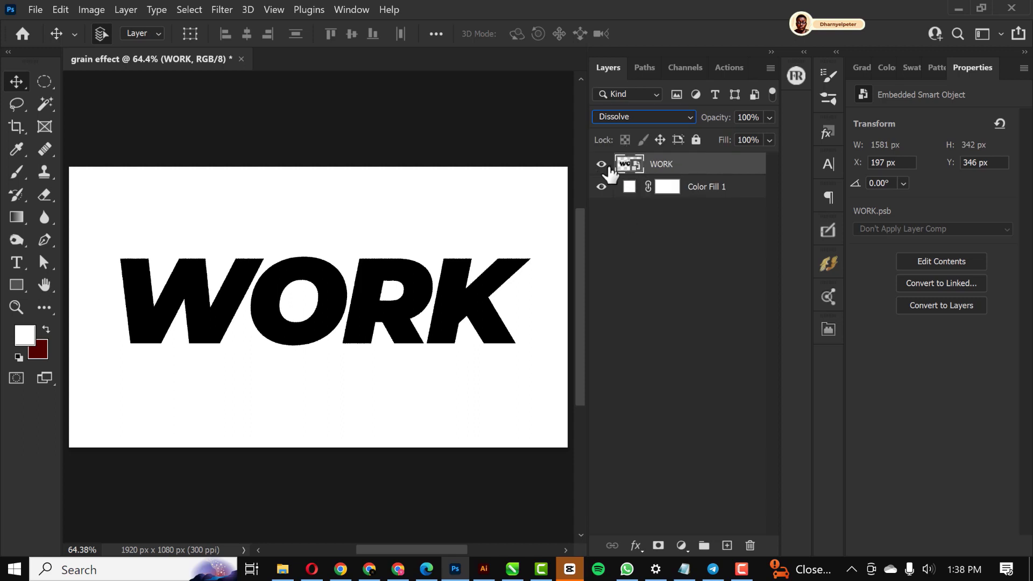
click(646, 118)
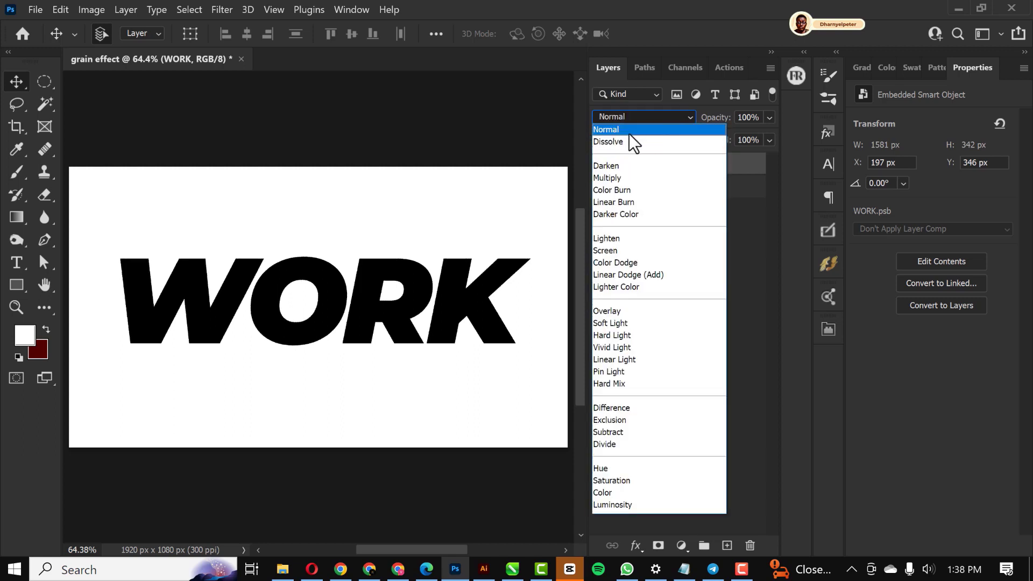
click(628, 146)
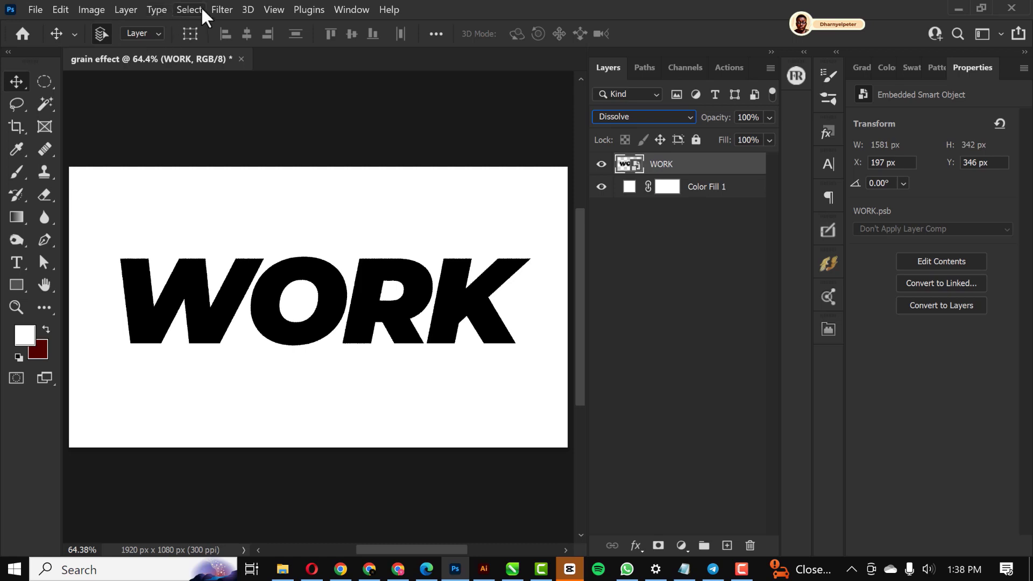
Step: Start Filter > Blur Gallery > Field Blur on the WORK smart object
click(224, 11)
mouse_move(246, 212)
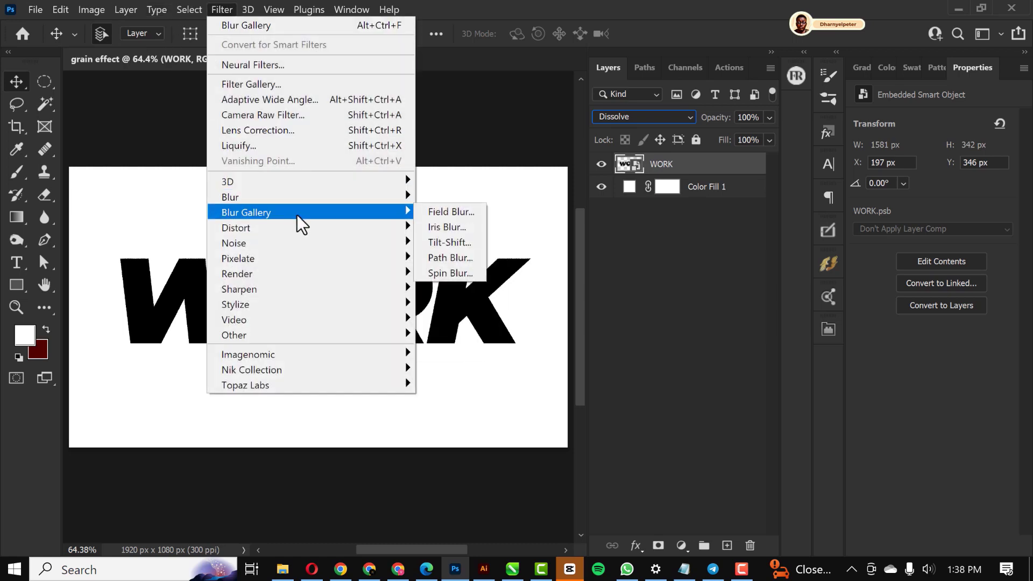
click(454, 212)
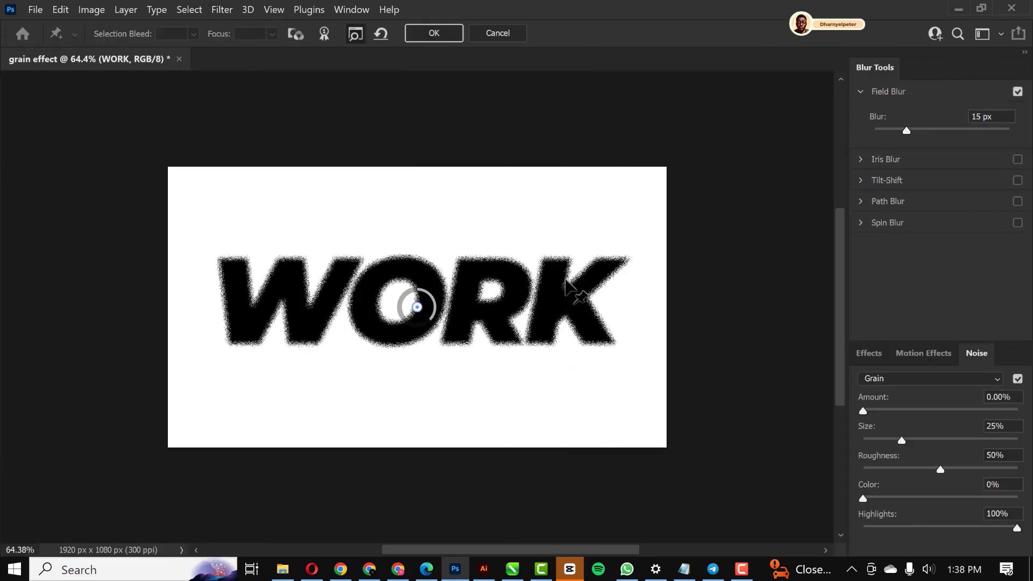
Step: Set Field Blur pins on the K top (23), the W/O junction (7) and R (5)
drag(570, 281, 610, 272)
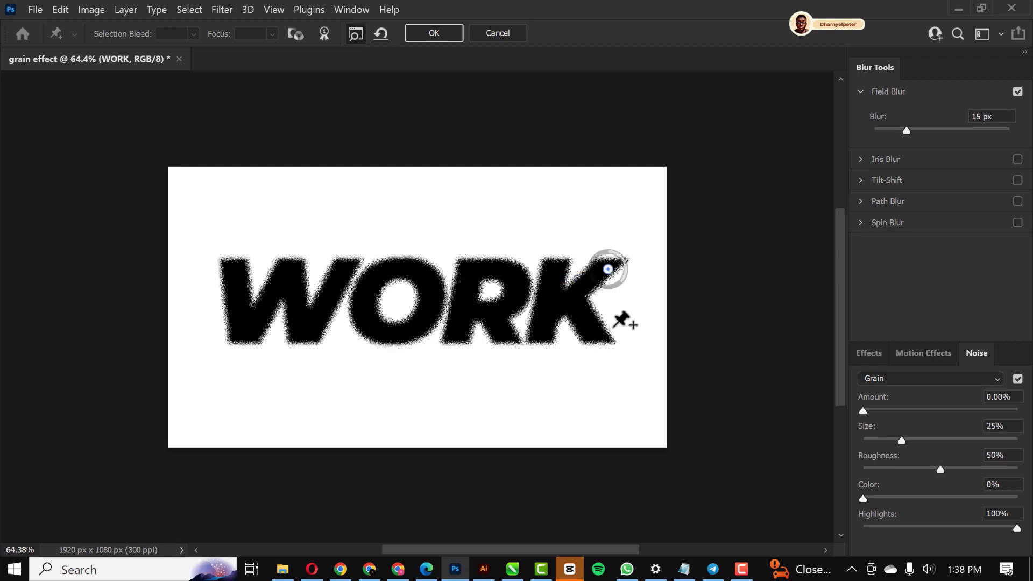
drag(620, 280, 606, 280)
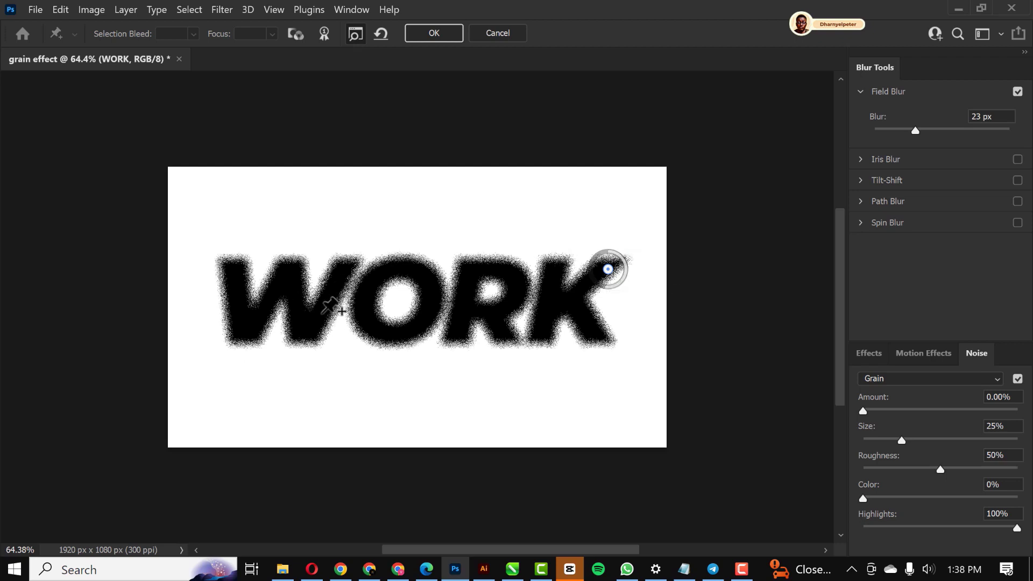
click(323, 312)
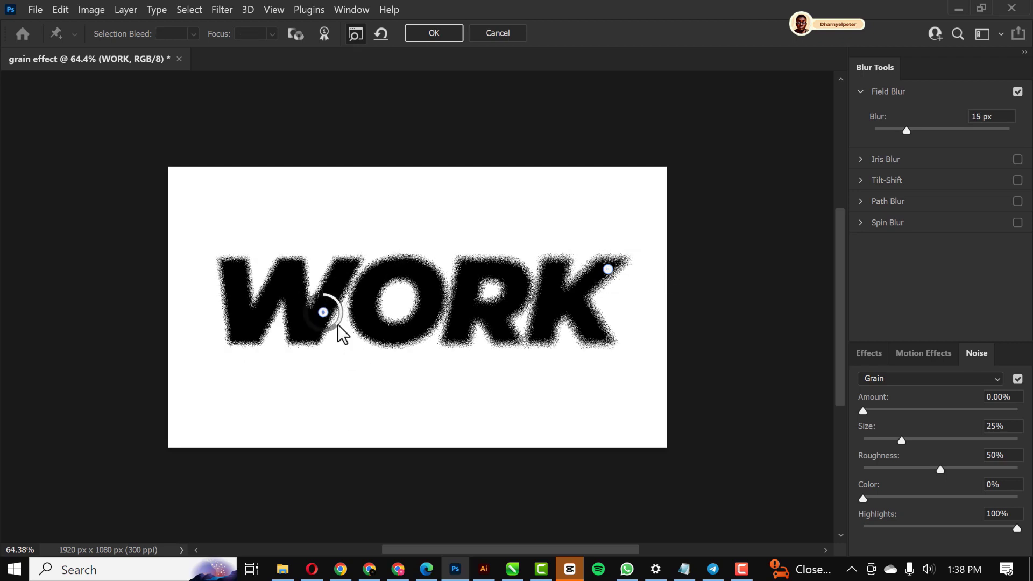
drag(336, 322, 346, 303)
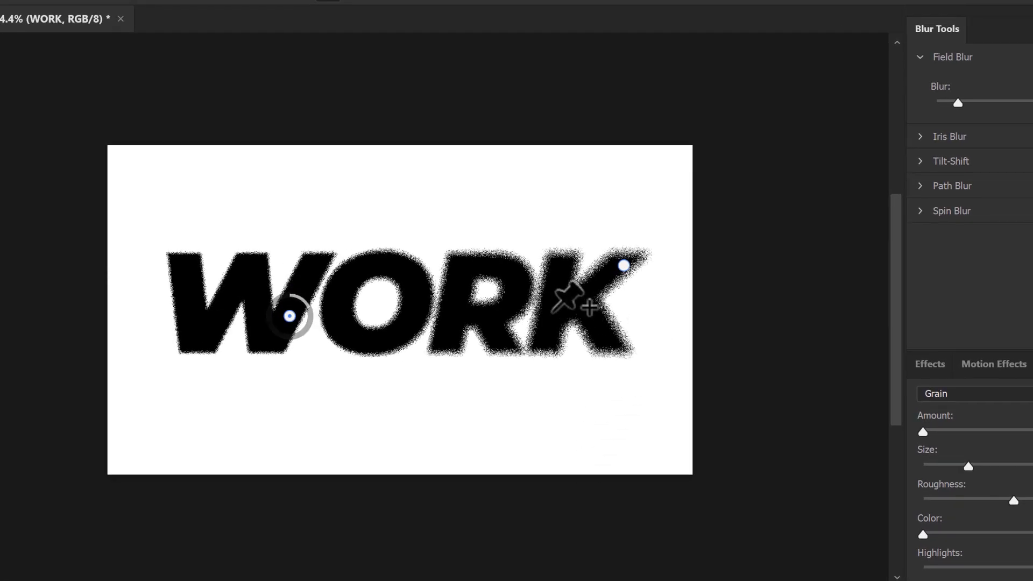
click(500, 307)
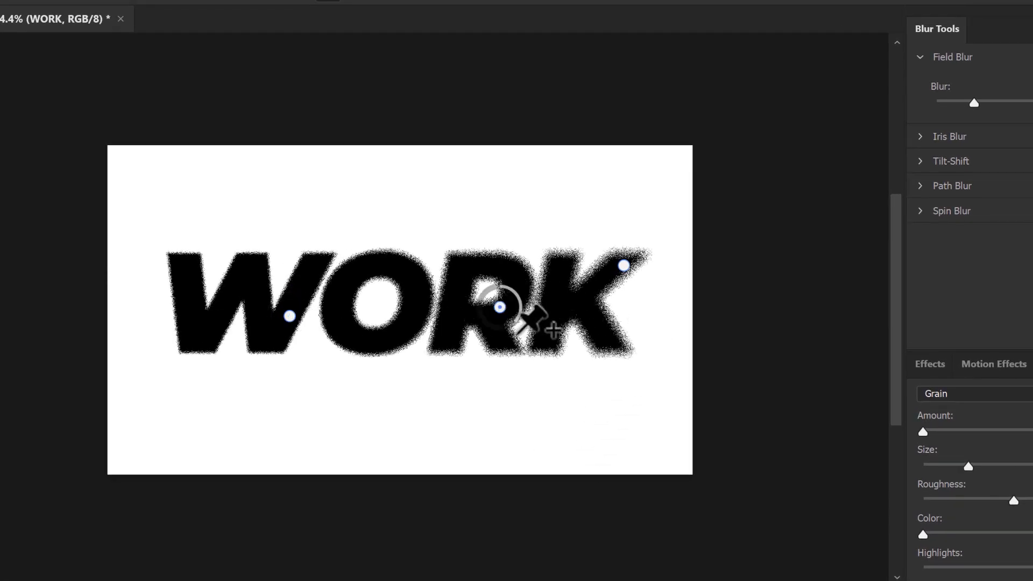
drag(521, 313, 517, 290)
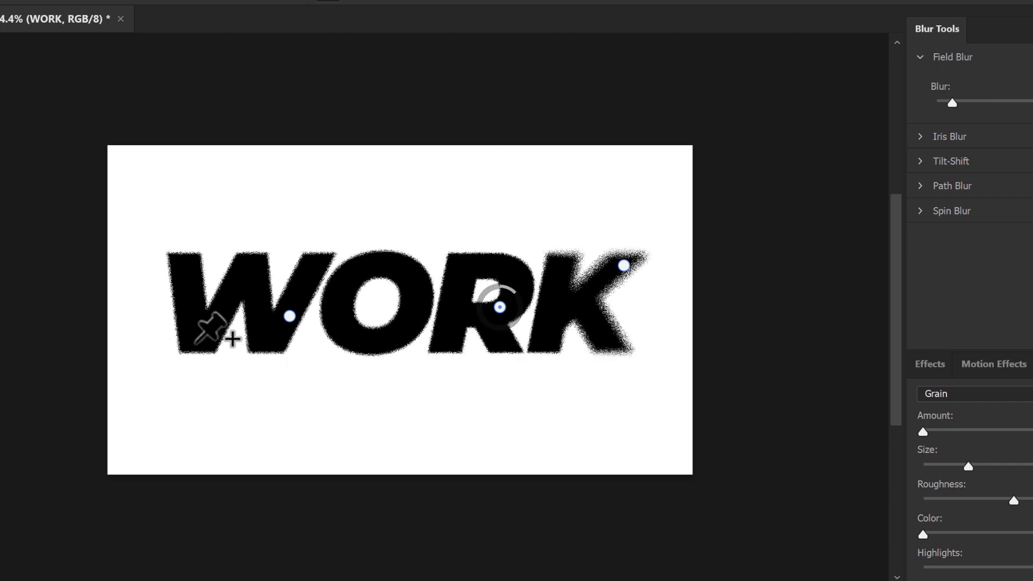
Step: Add pins on W (31), K (41) and the O/R junction, nudge the W/O pin, then apply
click(187, 328)
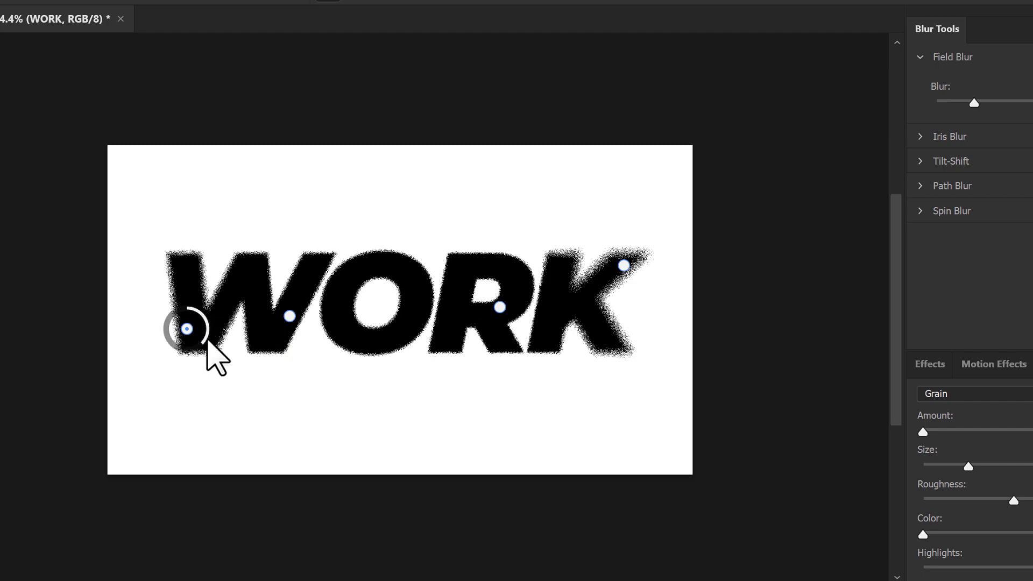
drag(203, 334, 179, 347)
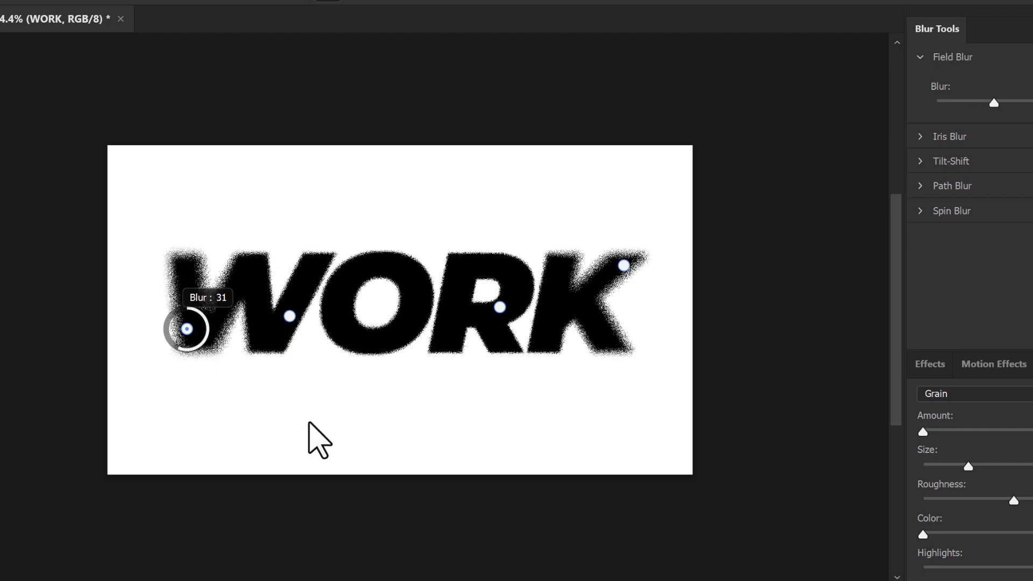
click(289, 315)
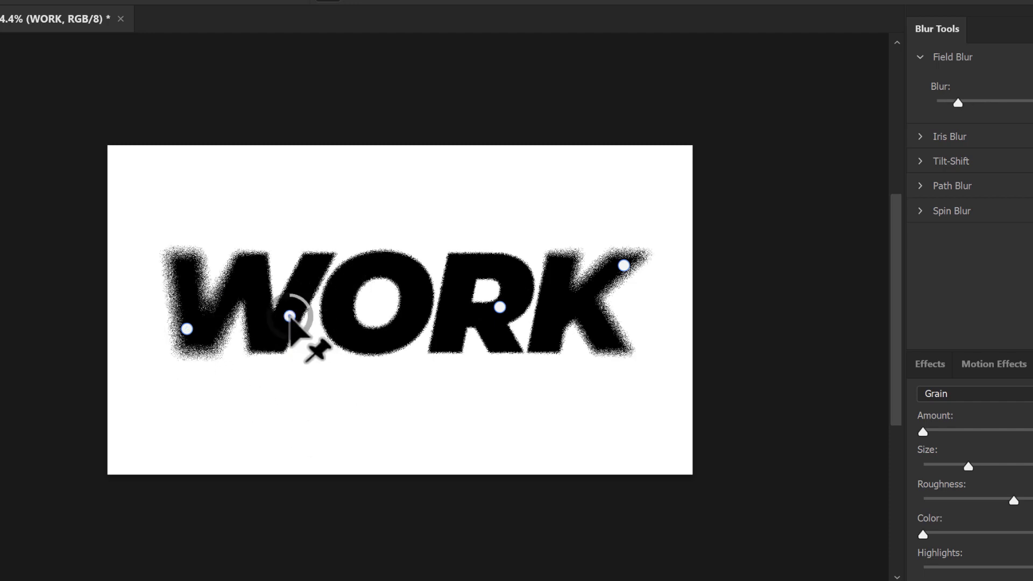
drag(290, 316, 303, 295)
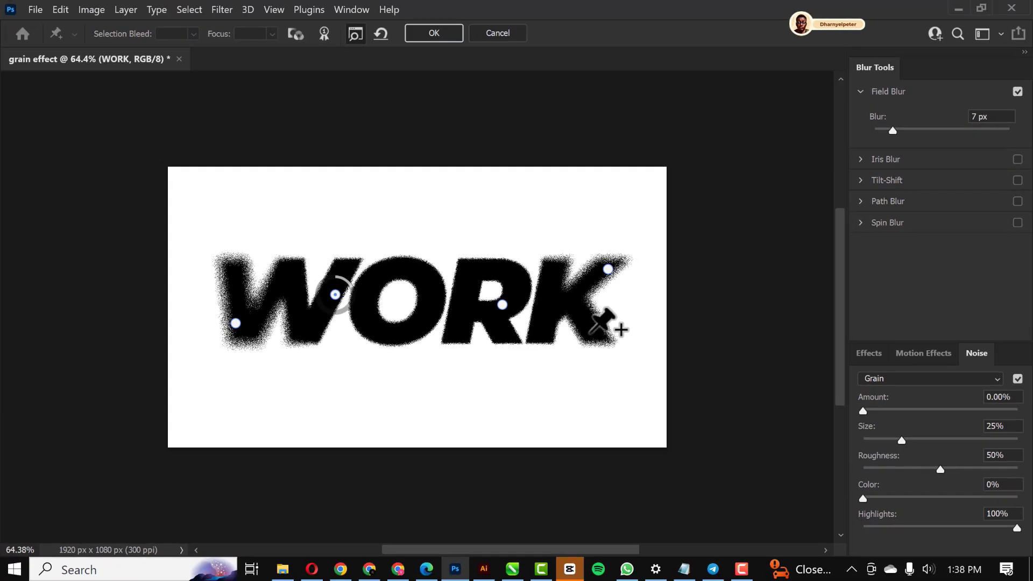
click(589, 332)
mouse_move(595, 345)
mouse_down()
mouse_move(578, 347)
mouse_move(587, 350)
mouse_move(584, 337)
mouse_up()
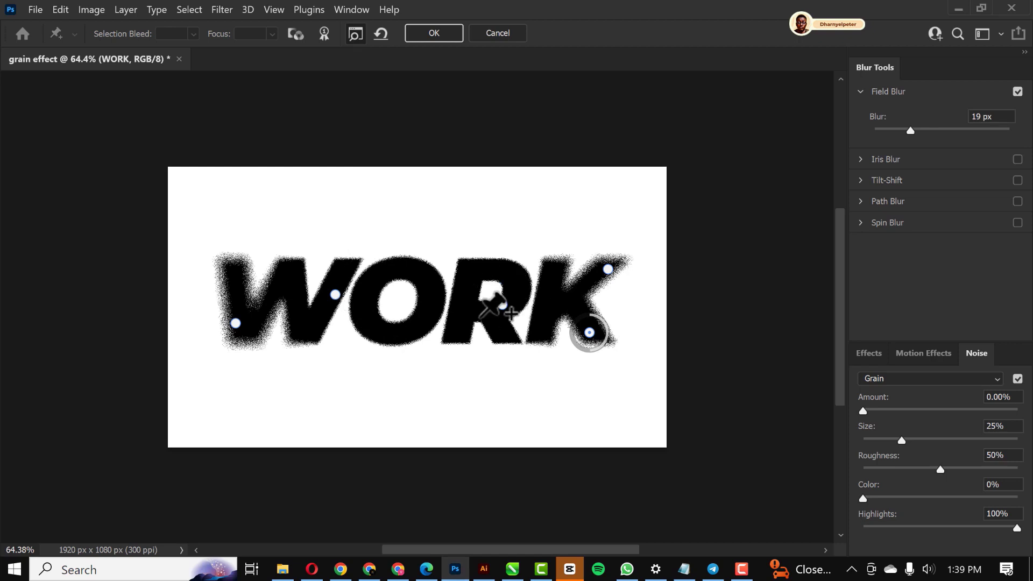
click(413, 330)
drag(426, 356, 427, 318)
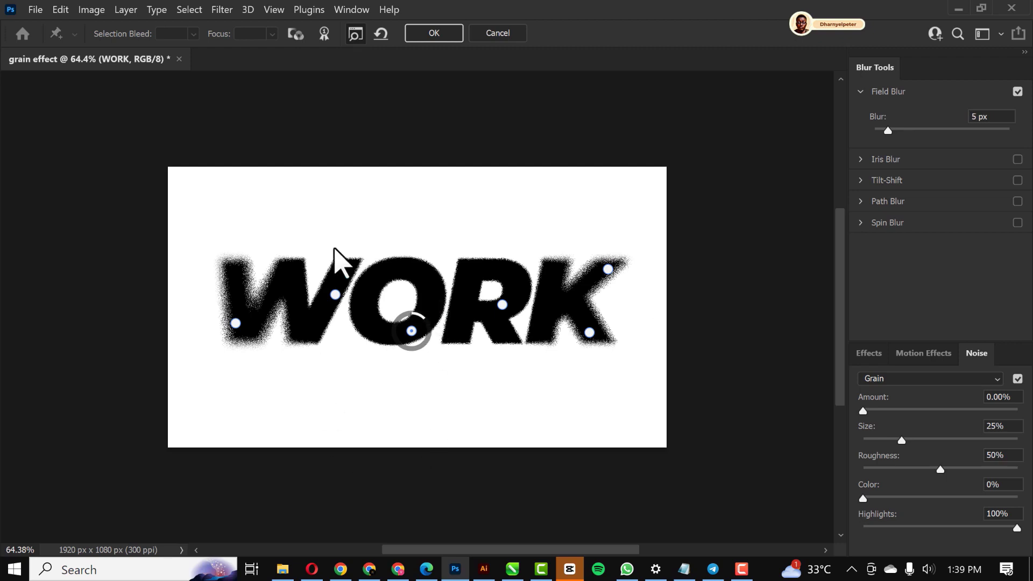
click(429, 35)
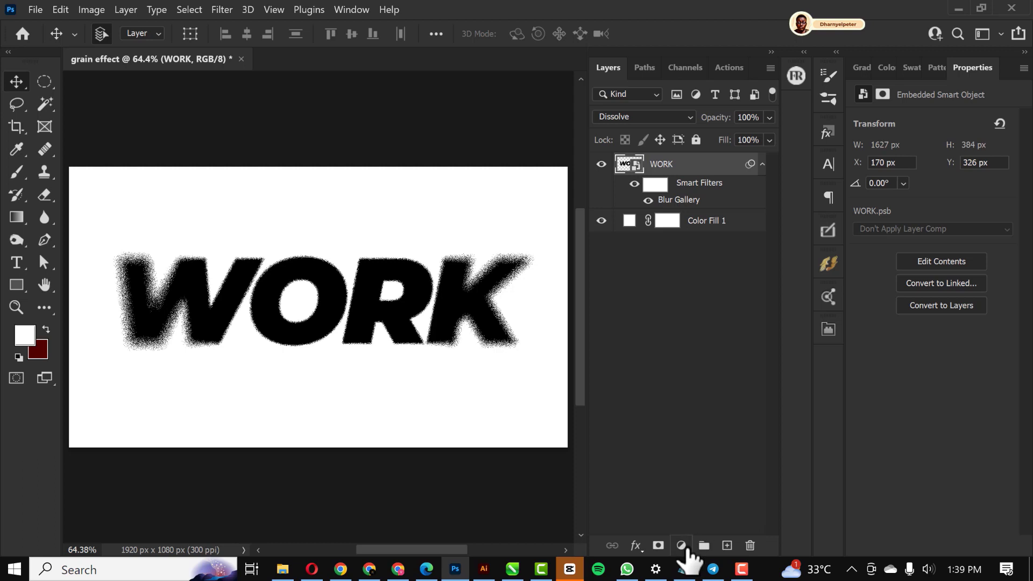
Step: Add an Invert adjustment layer above WORK, giving white letters on black
click(682, 546)
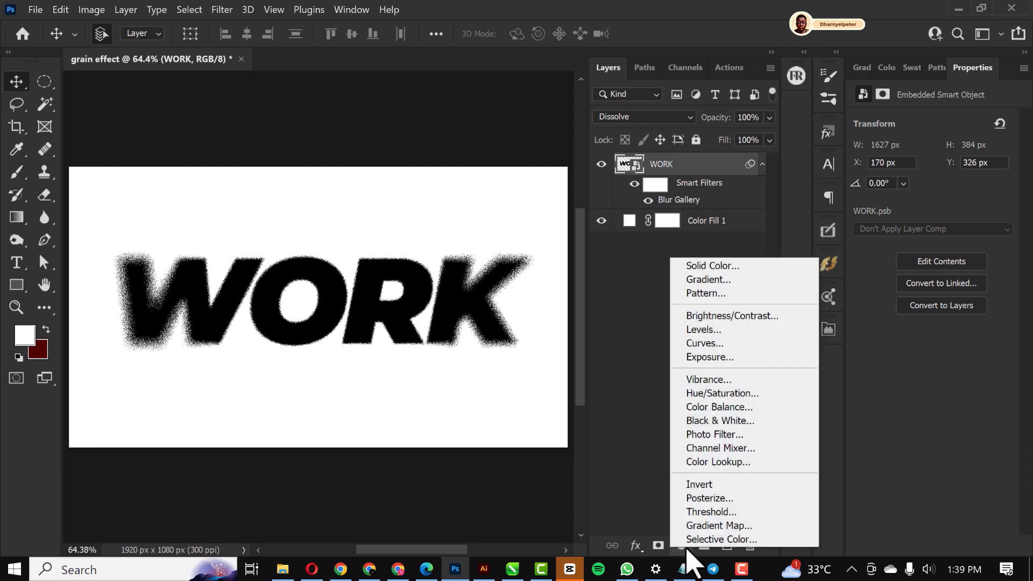
click(698, 486)
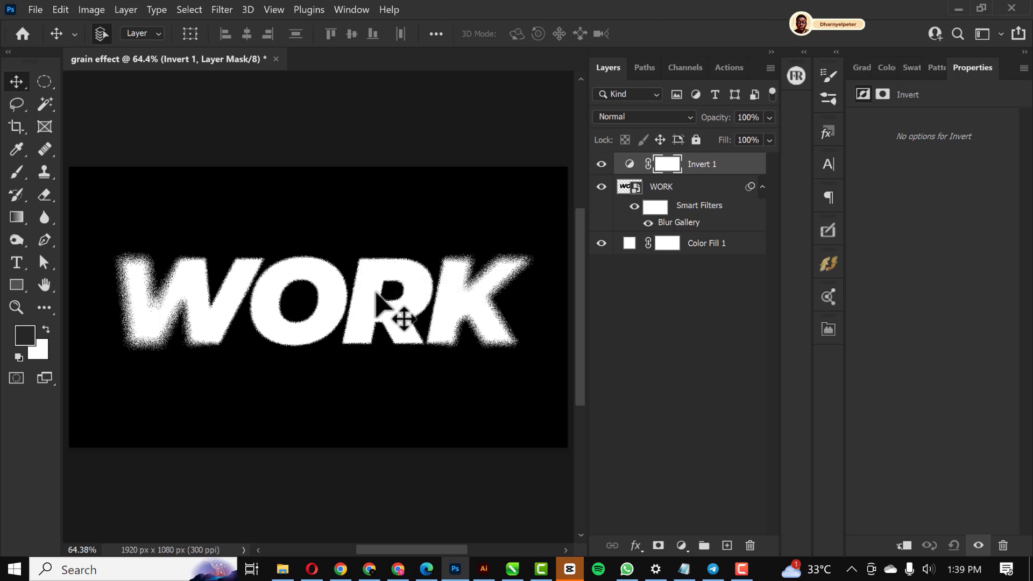
Step: Swap foreground and background colours with X, then switch to another application
key(x)
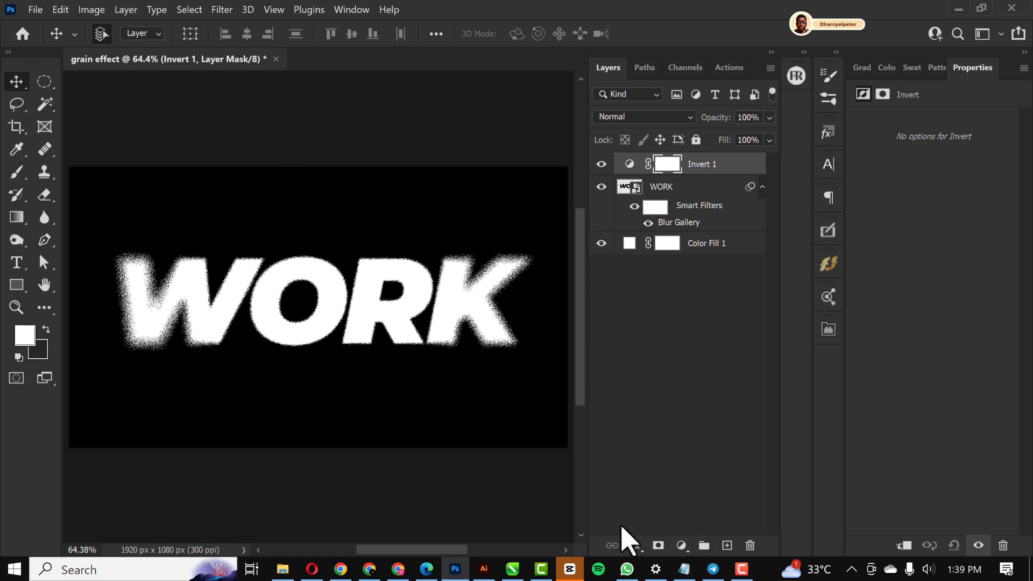
click(744, 567)
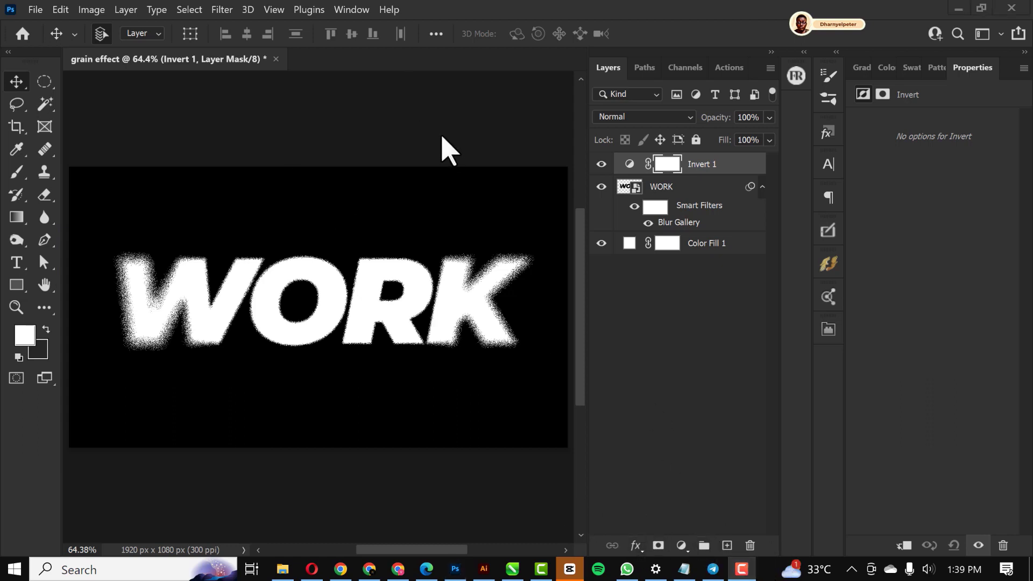